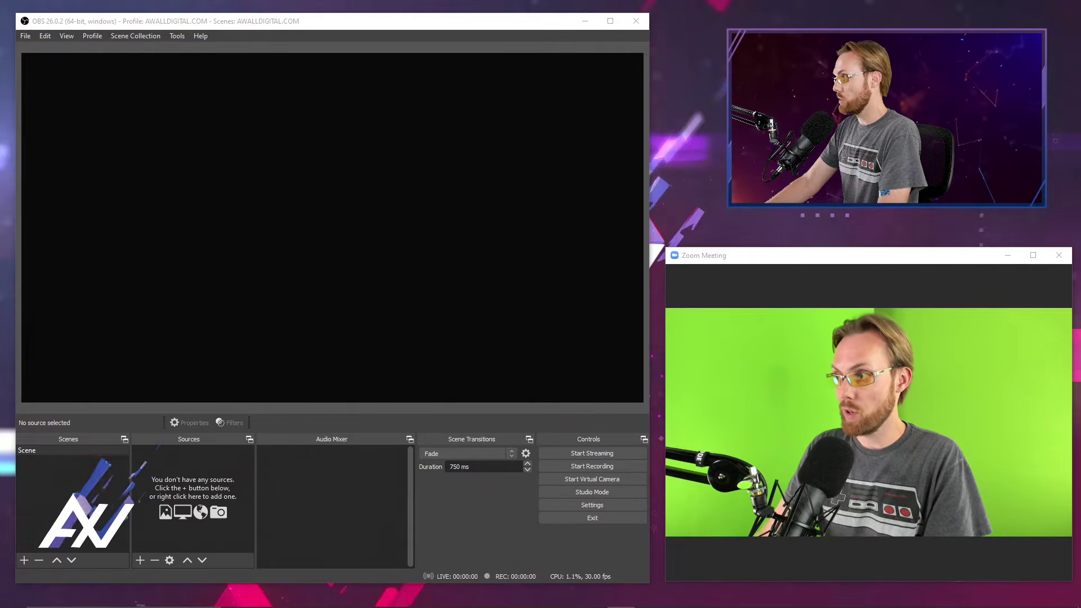
# Add a new Display Capture source named "Monitor 1" to the scene.
pyautogui.moveTo(819, 397)
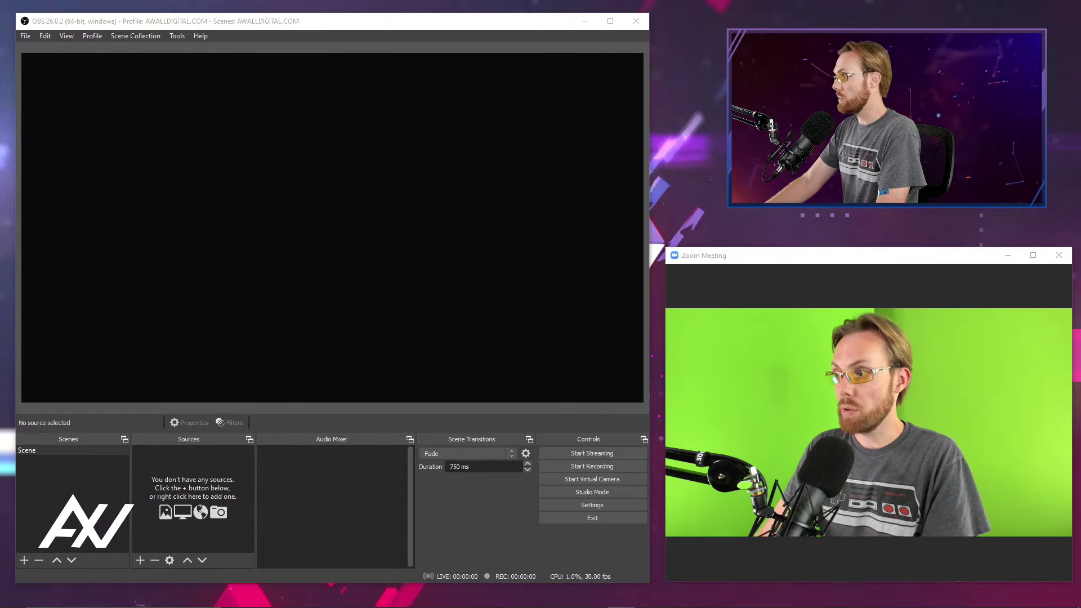
pyautogui.click(140, 560)
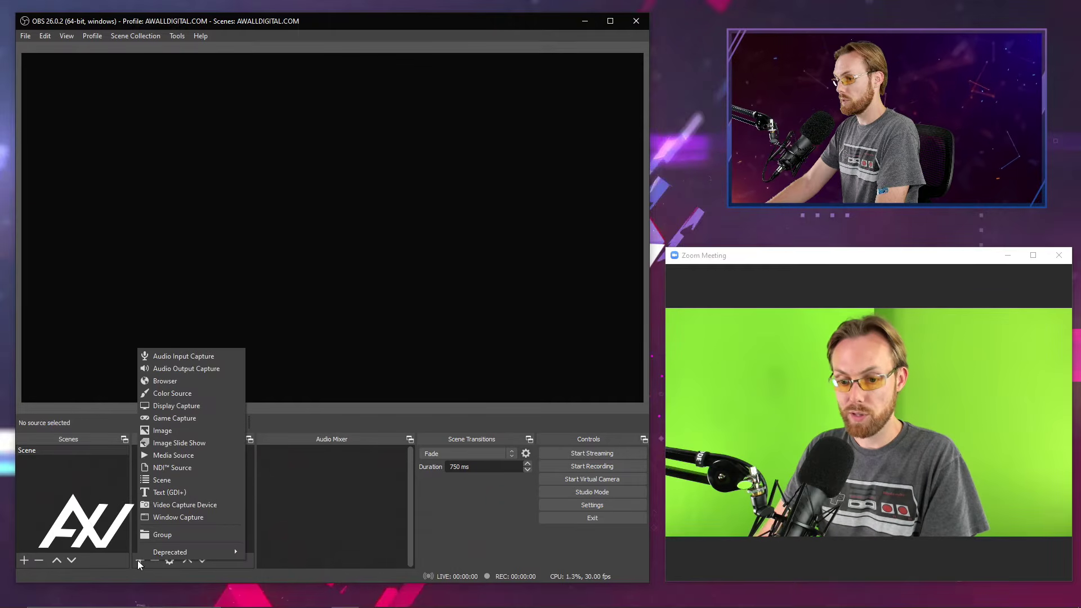
pyautogui.click(227, 405)
pyautogui.moveTo(369, 211); pyautogui.dragTo(222, 135)
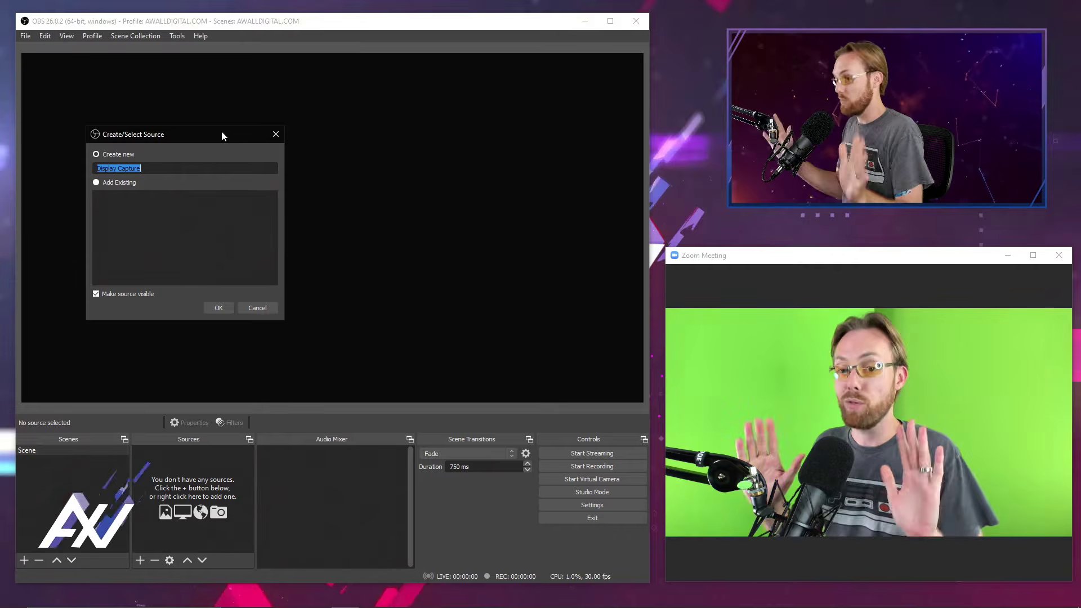
pyautogui.write('Mon')
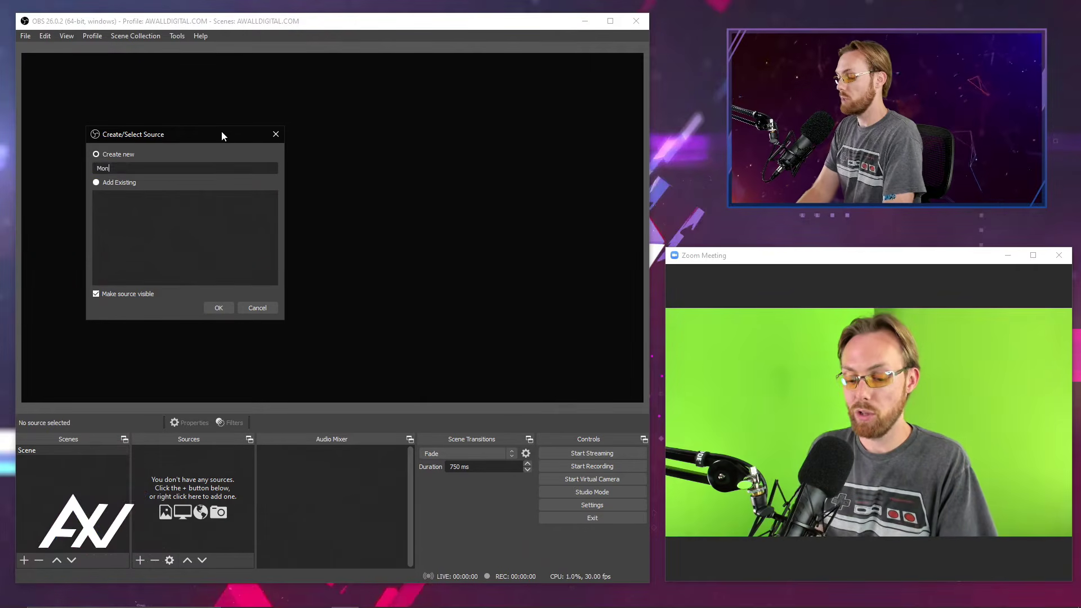
pyautogui.write('itor 1')
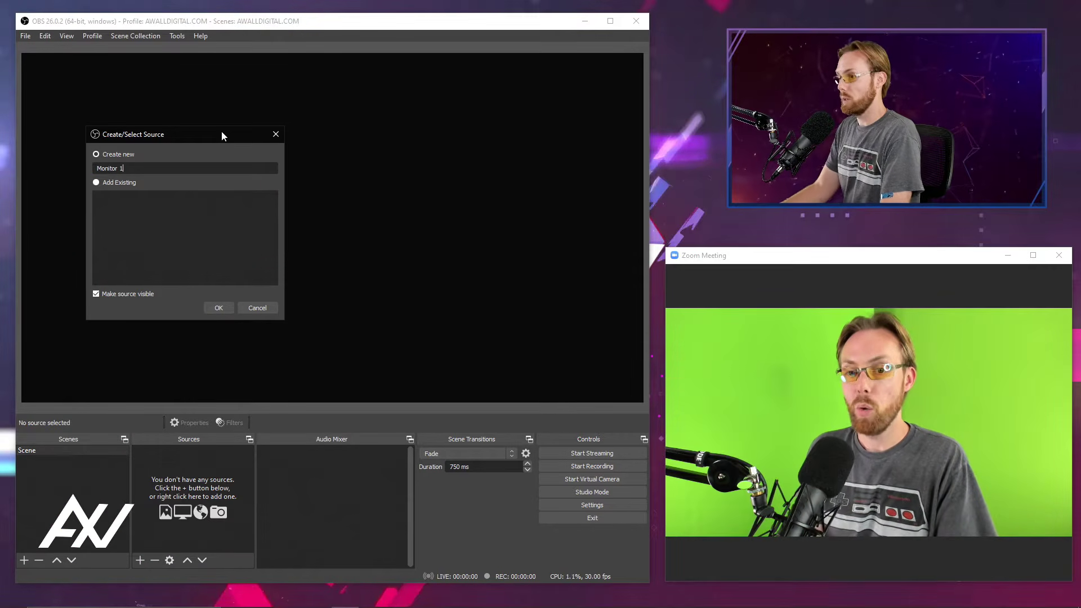
pyautogui.click(222, 307)
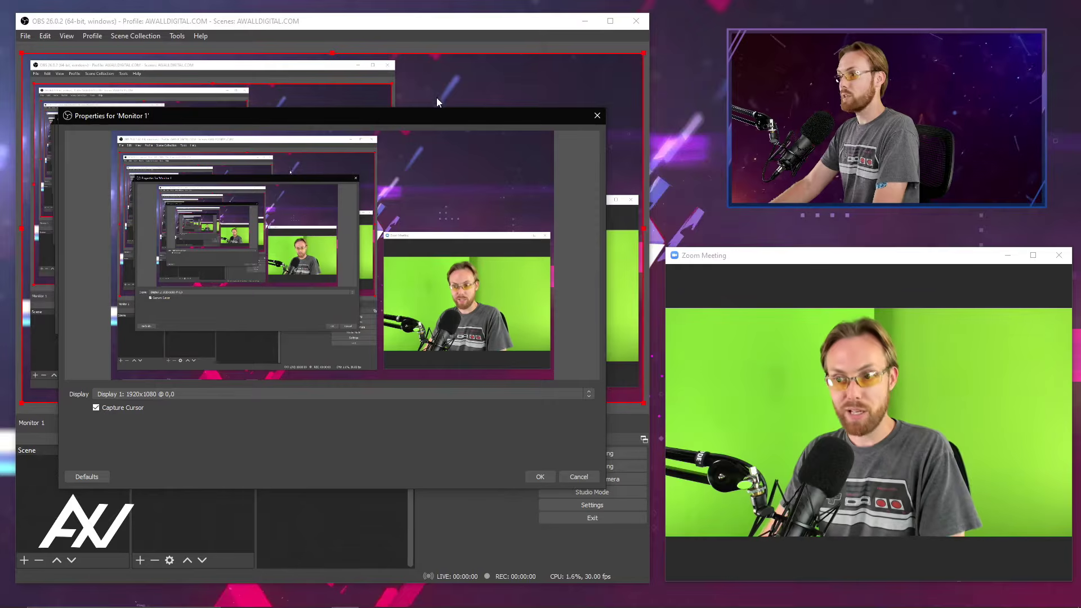
# Try Display 2 as the captured display for Monitor 1, and set it back to Display 1.
pyautogui.moveTo(437, 116); pyautogui.dragTo(398, 57)
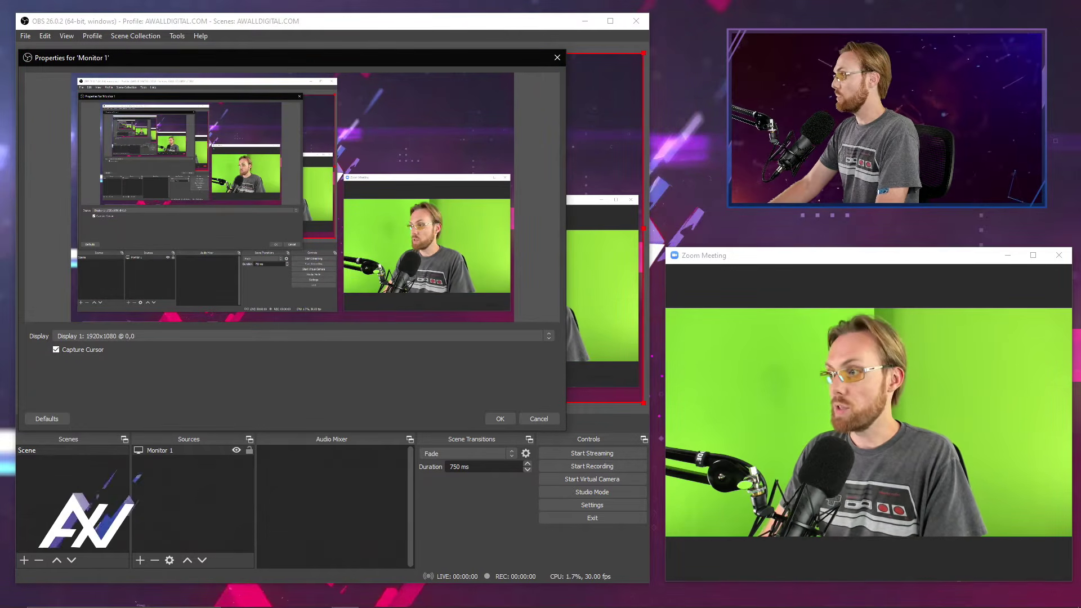
pyautogui.moveTo(779, 332)
pyautogui.mouseDown()
pyautogui.moveTo(554, 347)
pyautogui.moveTo(562, 339)
pyautogui.mouseUp()
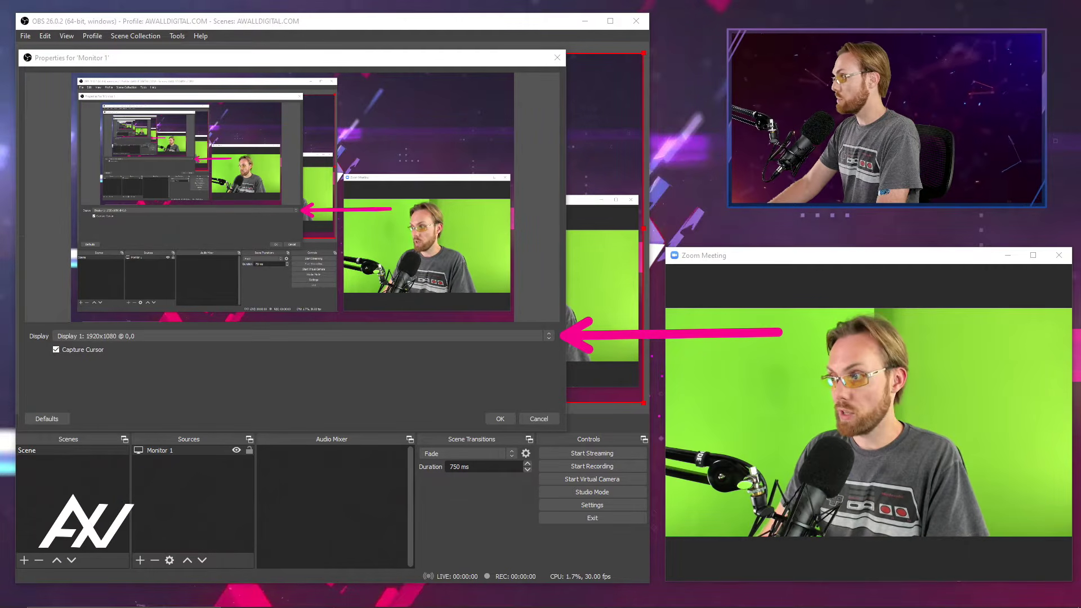
pyautogui.press('Escape')
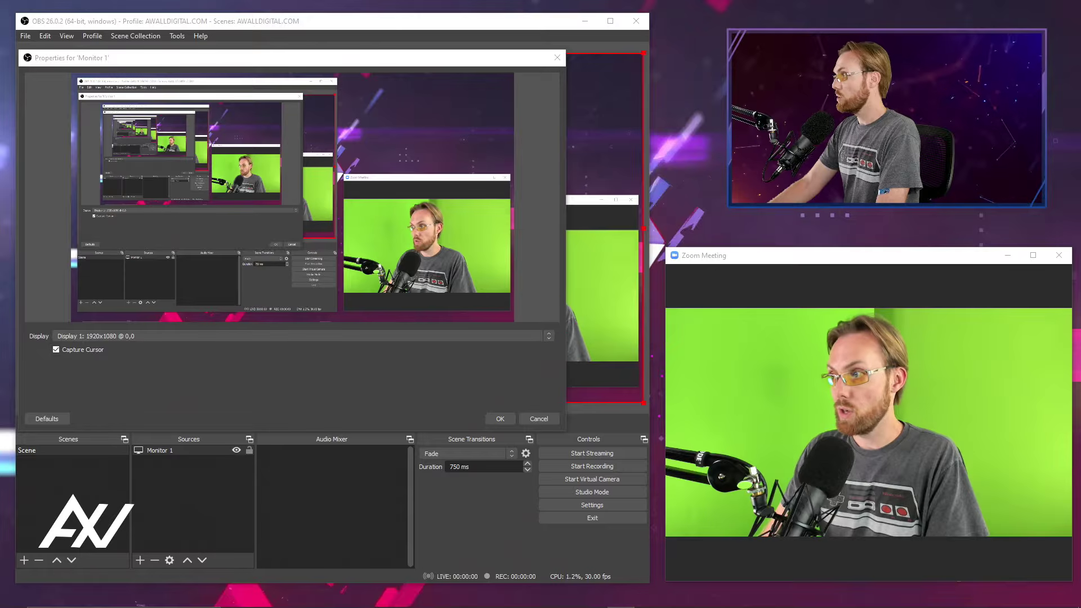
pyautogui.click(549, 335)
pyautogui.click(529, 351)
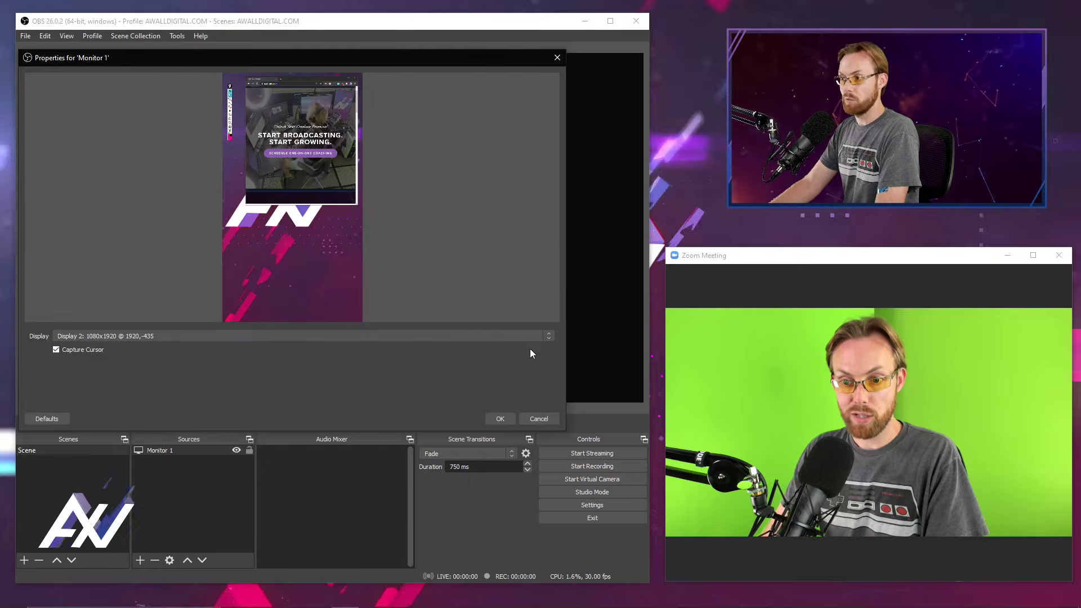
pyautogui.click(550, 335)
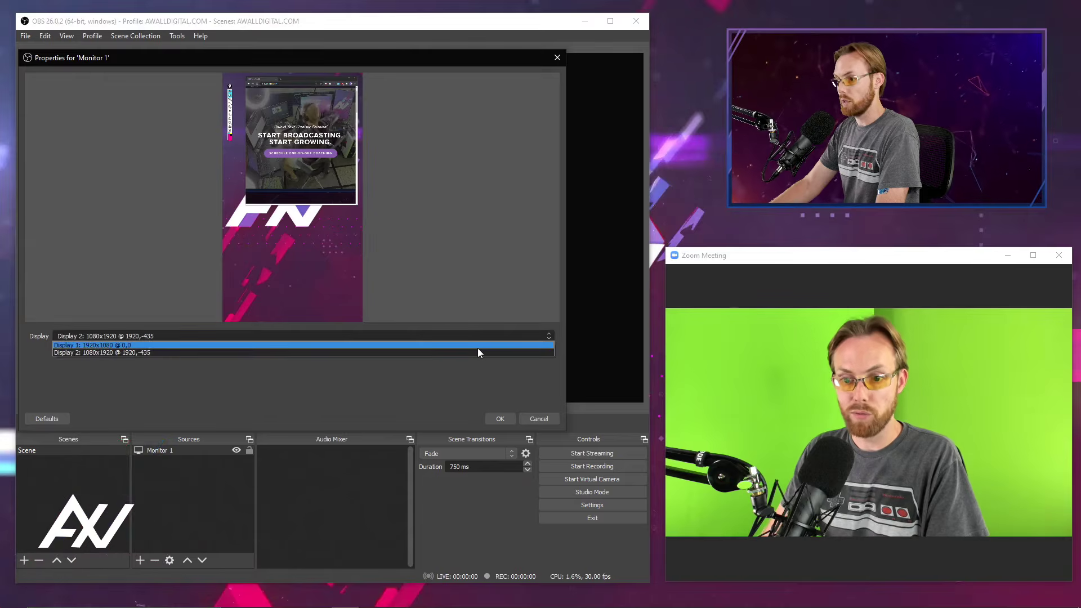
pyautogui.click(478, 348)
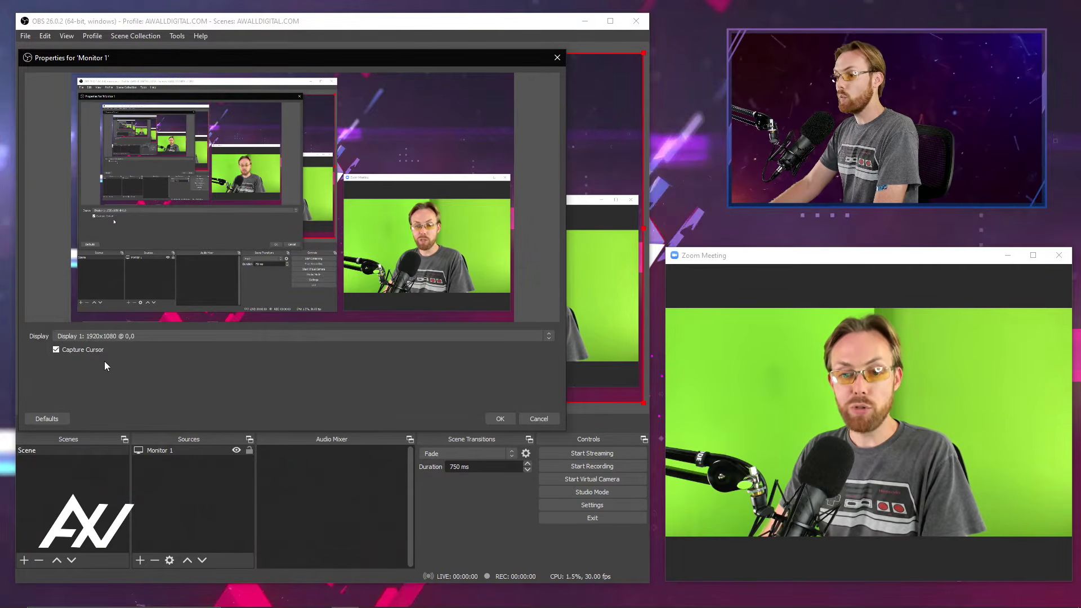
# Turn off cursor capture for the Monitor 1 source and accept its properties.
pyautogui.click(59, 350)
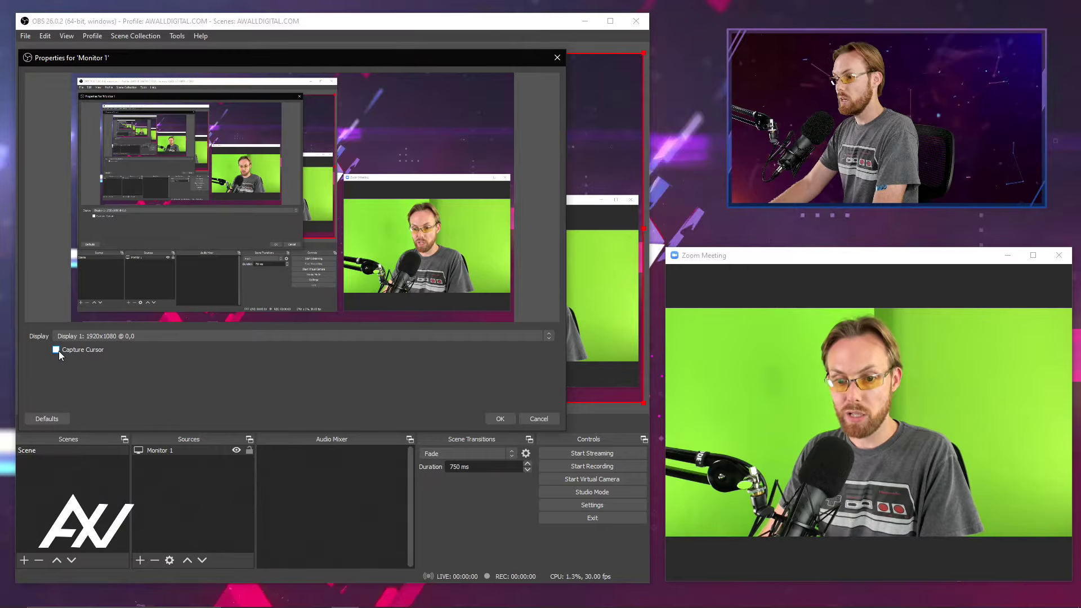
pyautogui.click(491, 419)
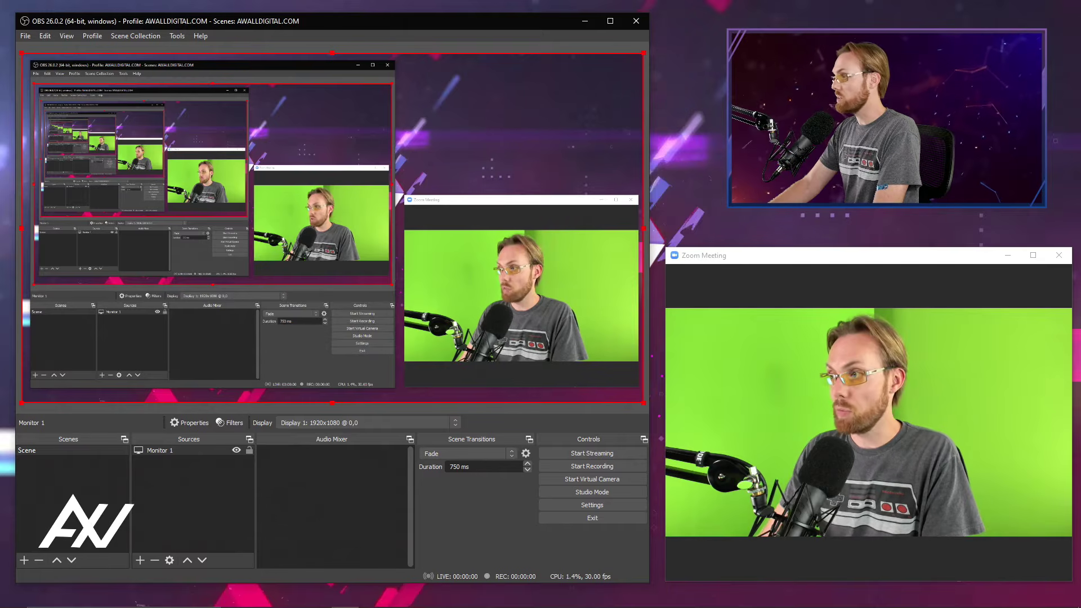
pyautogui.moveTo(318, 563)
pyautogui.mouseDown()
pyautogui.moveTo(302, 329)
pyautogui.moveTo(325, 300)
pyautogui.mouseUp()
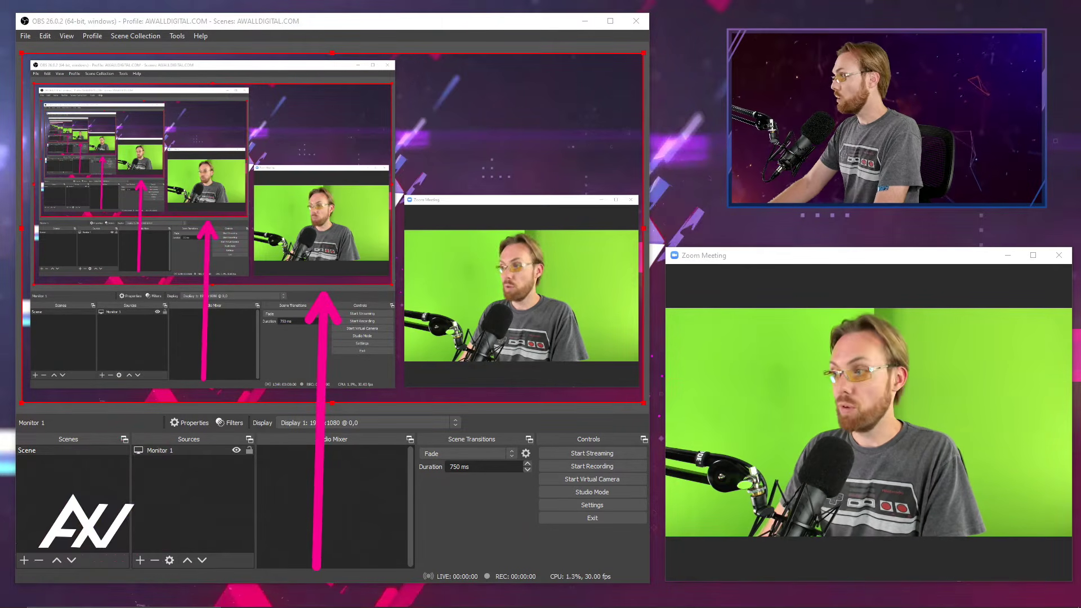
pyautogui.press('Escape')
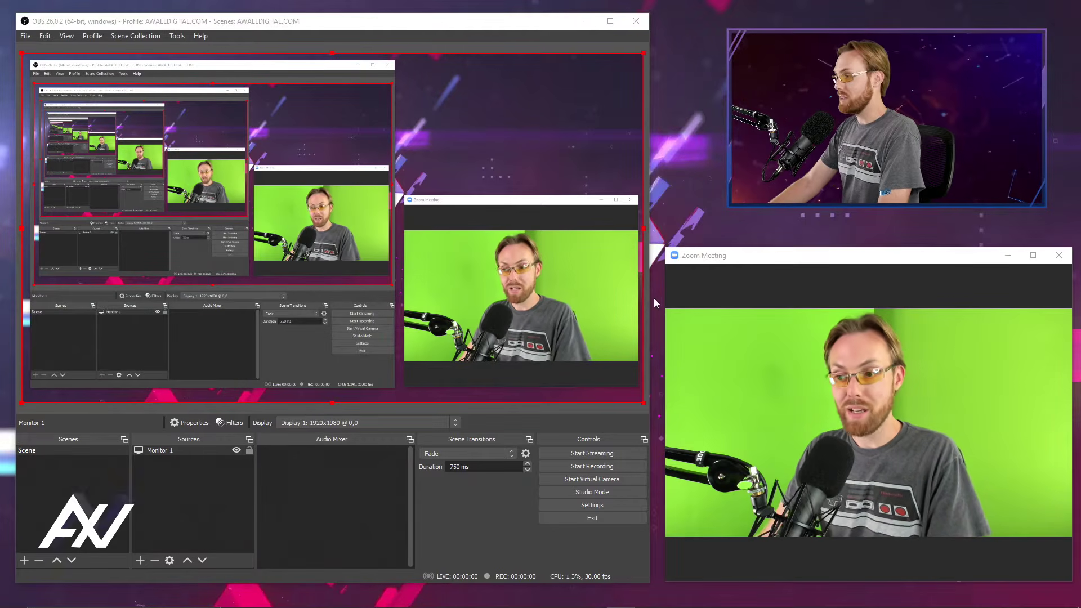
pyautogui.moveTo(785, 387)
pyautogui.mouseDown()
pyautogui.moveTo(559, 308)
pyautogui.moveTo(383, 363)
pyautogui.moveTo(325, 472)
pyautogui.mouseUp()
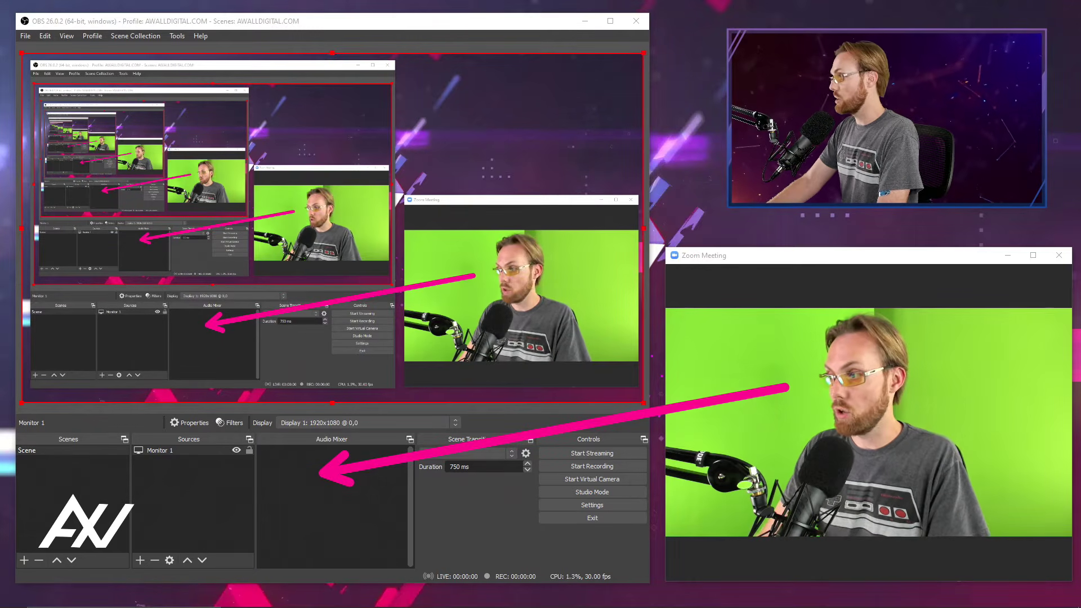
pyautogui.press('Escape')
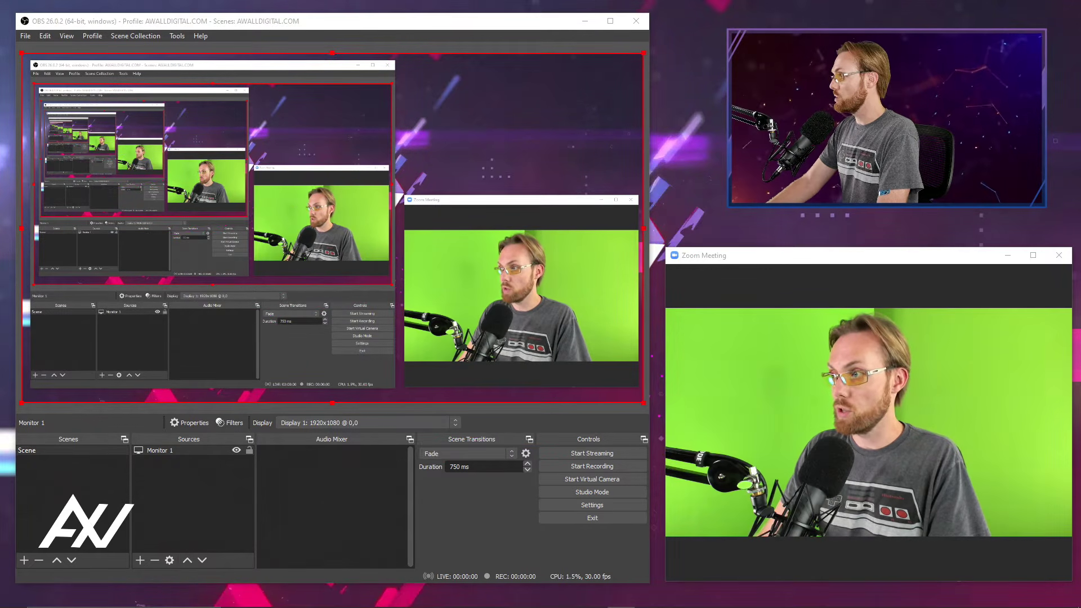
# Add an Audio Input Capture source named "Mic" that uses the Focusrite USB (Focusrite USB Audio) device.
pyautogui.click(145, 563)
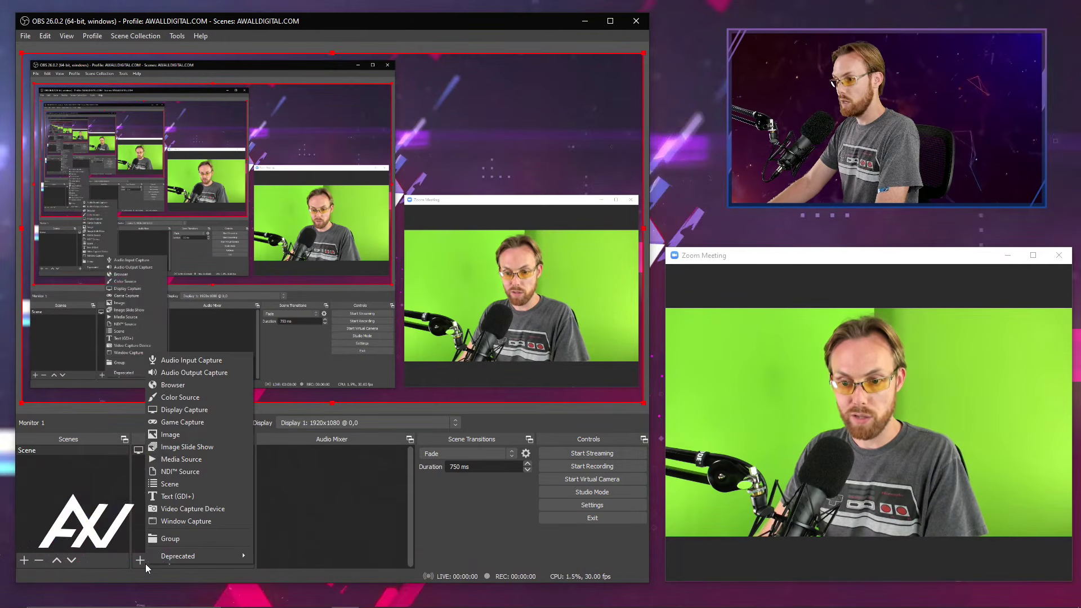
pyautogui.click(233, 363)
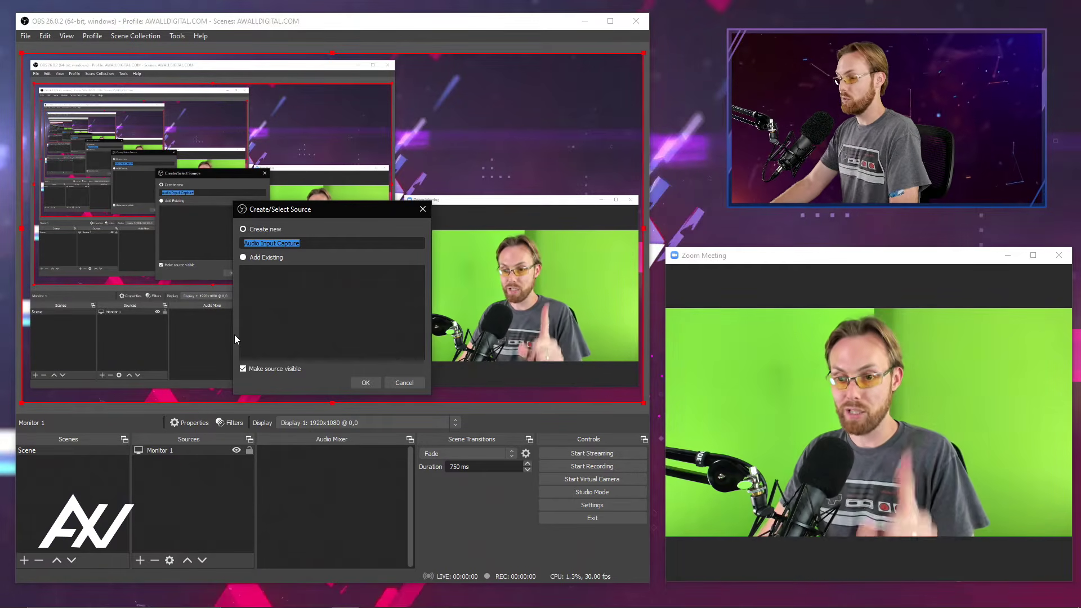
pyautogui.write('Mic')
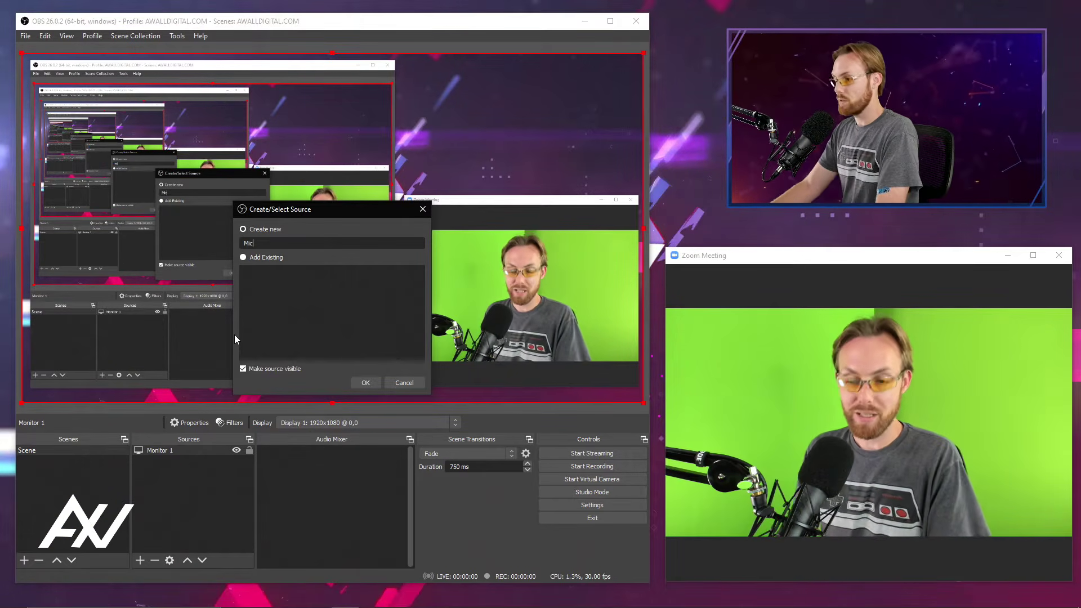
pyautogui.click(366, 382)
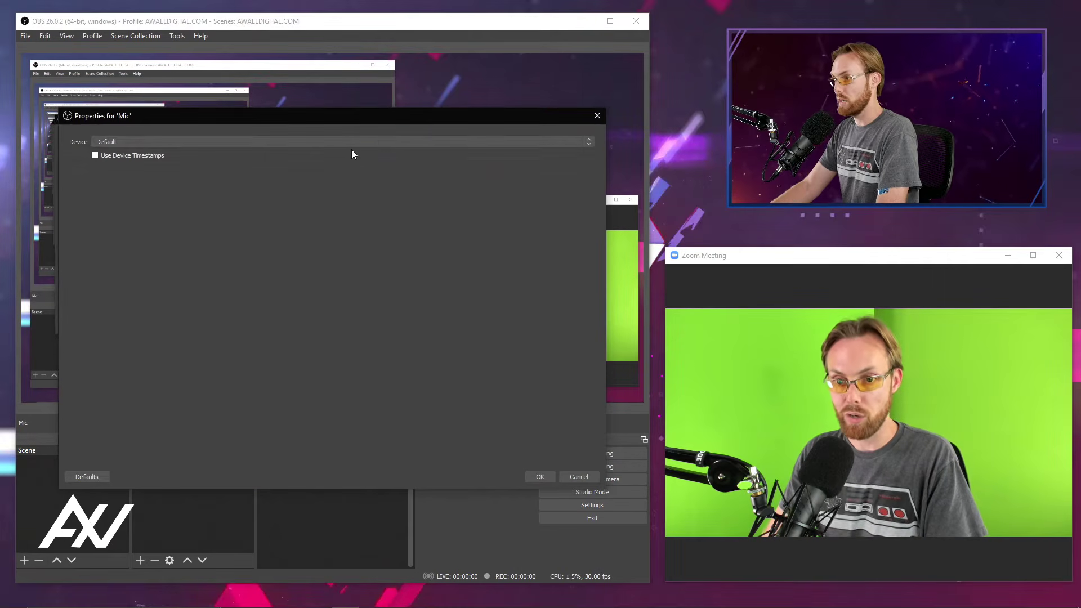
pyautogui.click(381, 141)
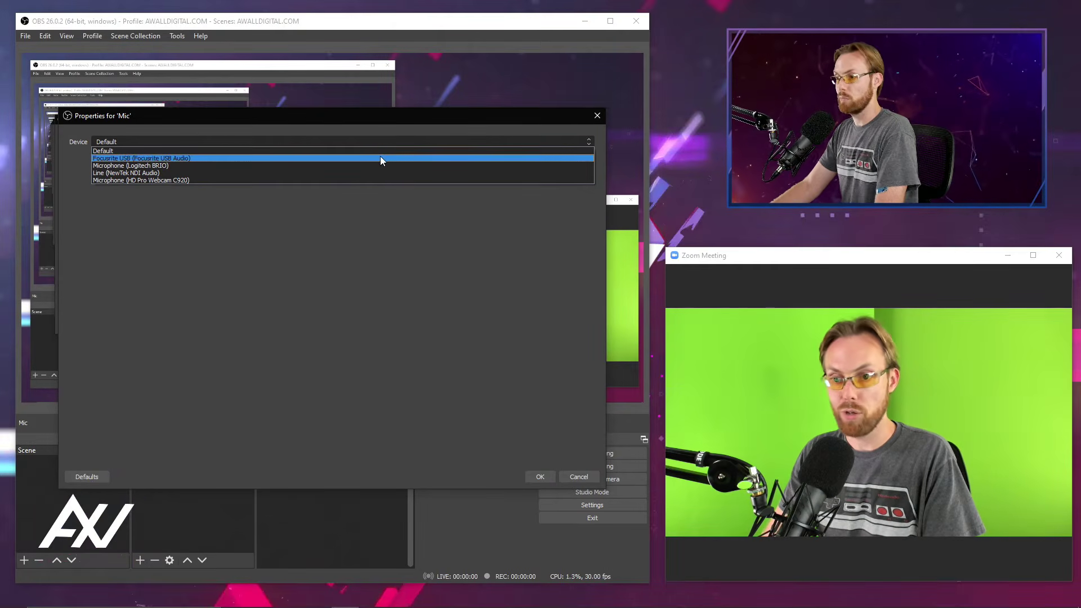
pyautogui.click(379, 158)
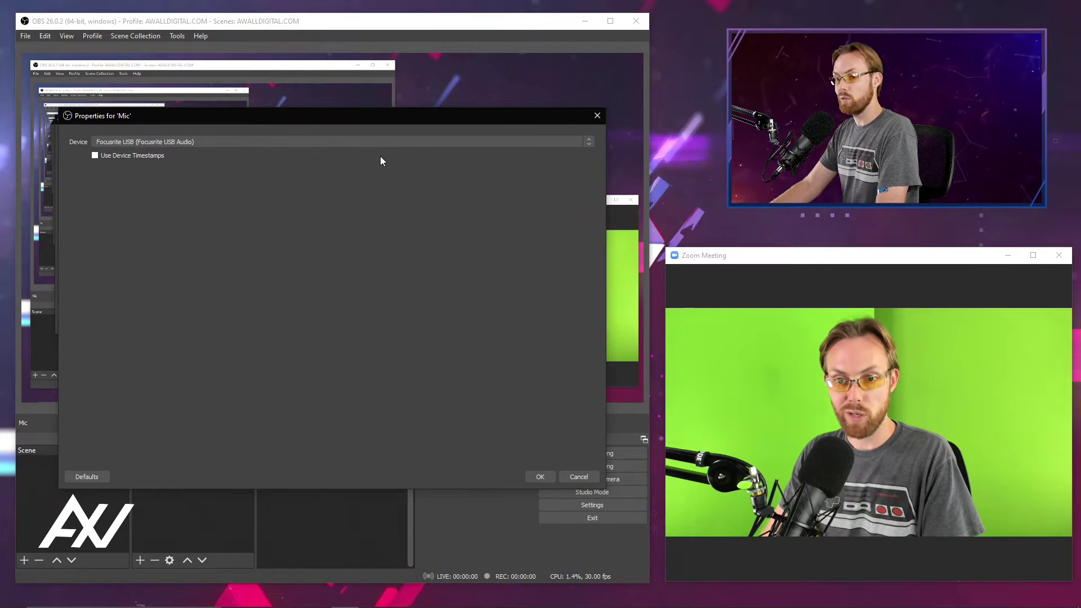
pyautogui.click(541, 476)
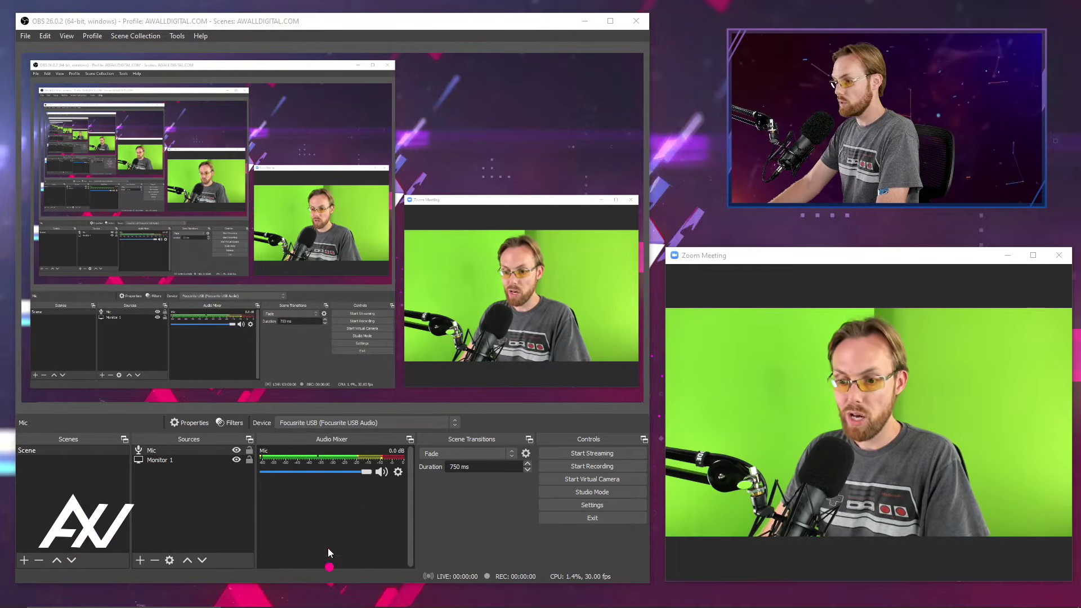
pyautogui.moveTo(328, 549); pyautogui.dragTo(329, 482)
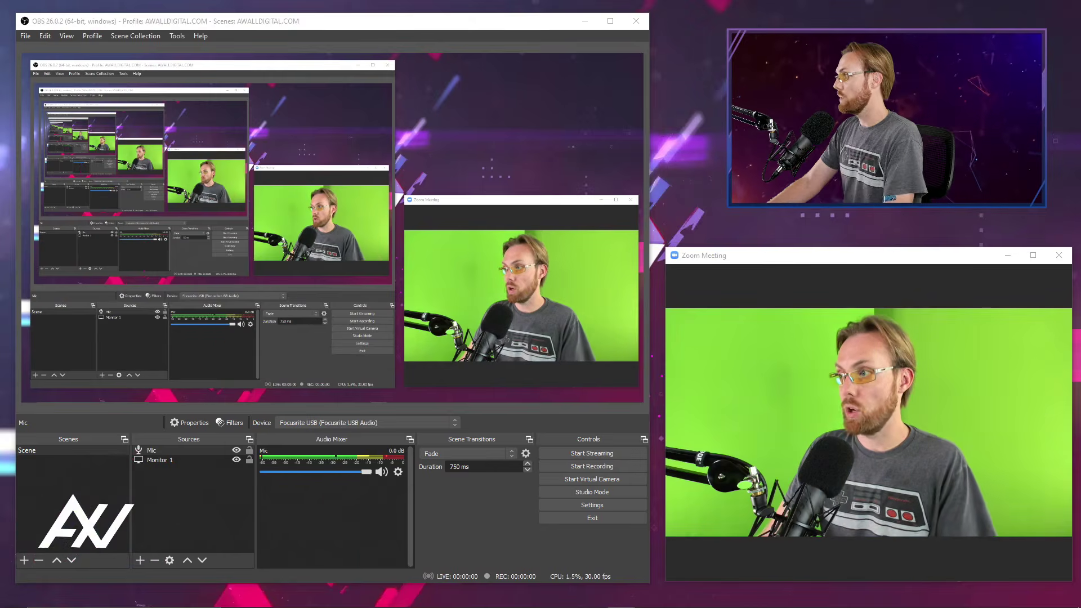
pyautogui.moveTo(781, 410)
pyautogui.mouseDown()
pyautogui.moveTo(400, 516)
pyautogui.moveTo(367, 510)
pyautogui.mouseUp()
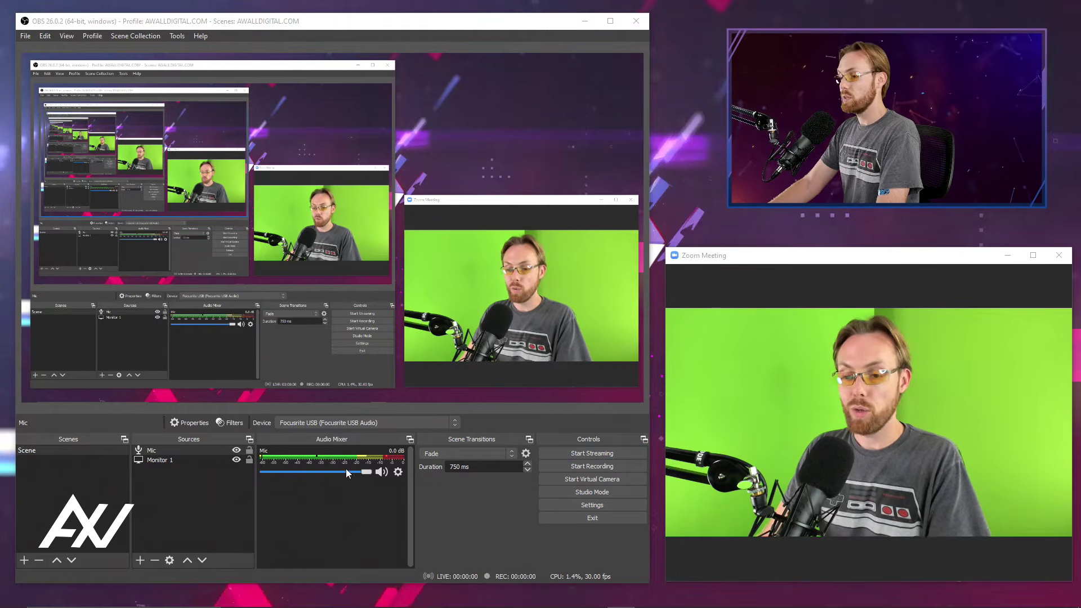
# Add an Audio Output Capture source named "Guests" that uses the HD60 S (NVIDIA High Definition Audio) device.
pyautogui.click(143, 564)
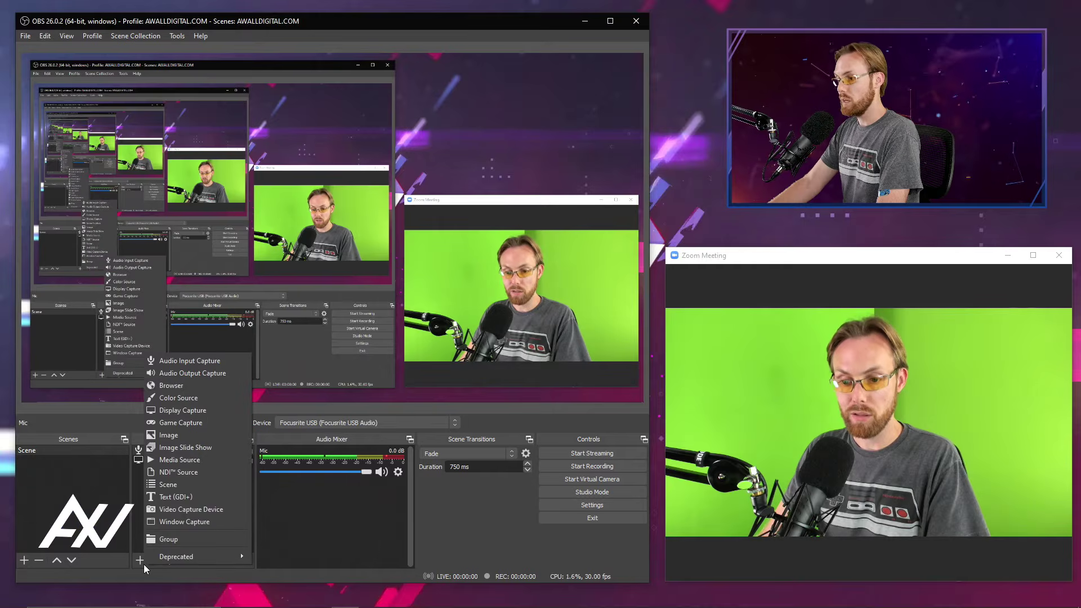
pyautogui.click(235, 372)
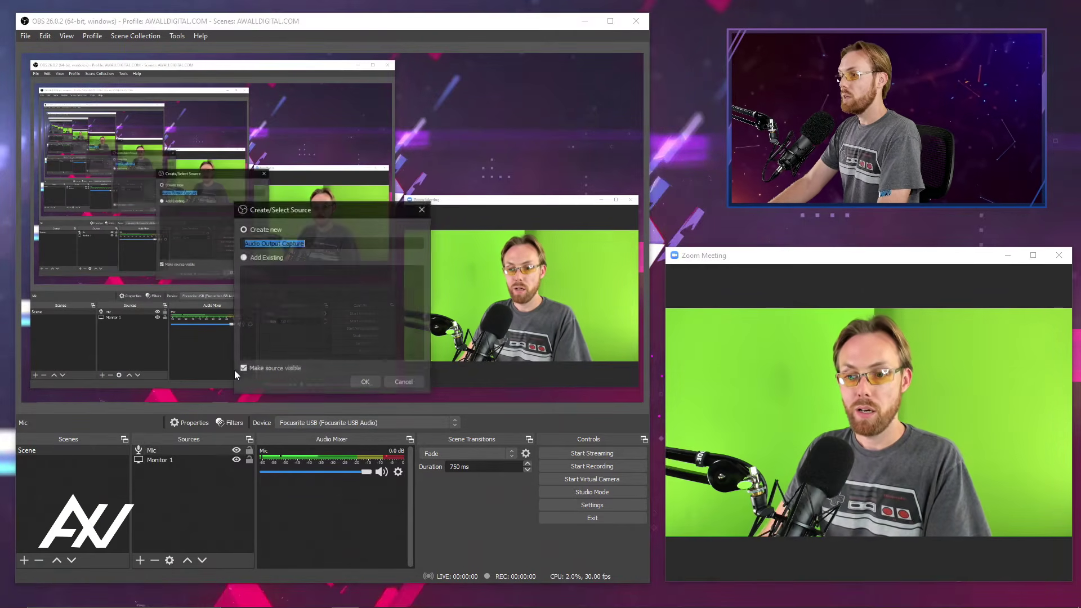
pyautogui.moveTo(356, 212); pyautogui.dragTo(256, 329)
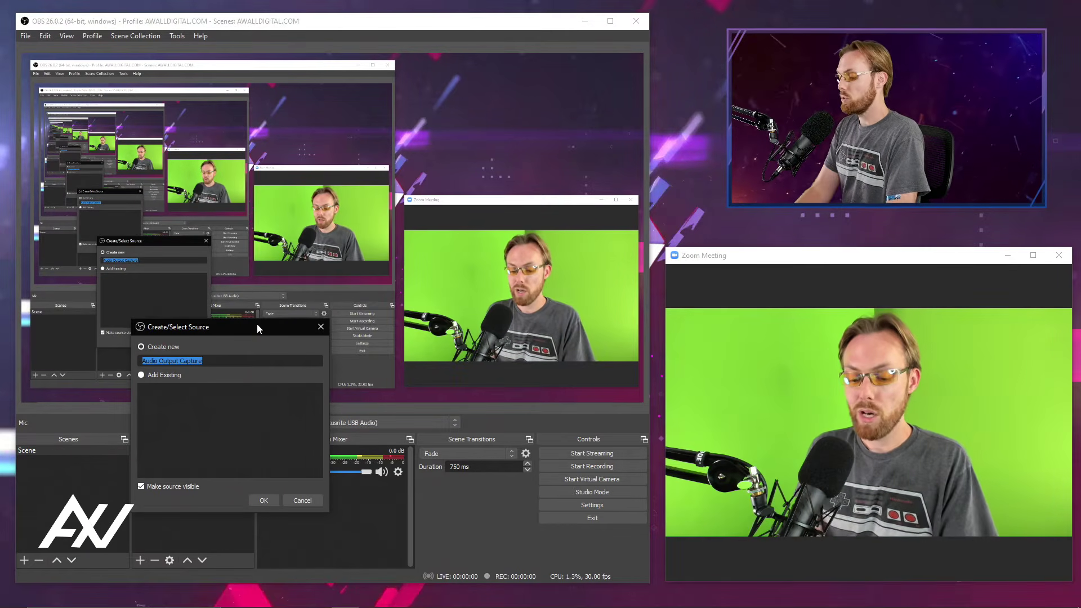
pyautogui.write('Guests')
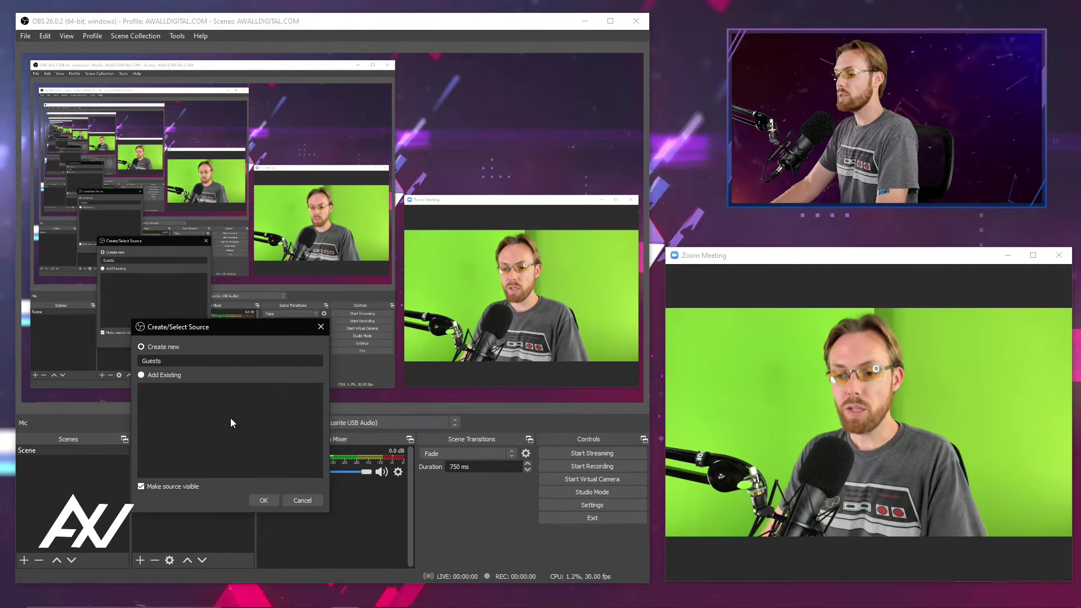
pyautogui.click(274, 501)
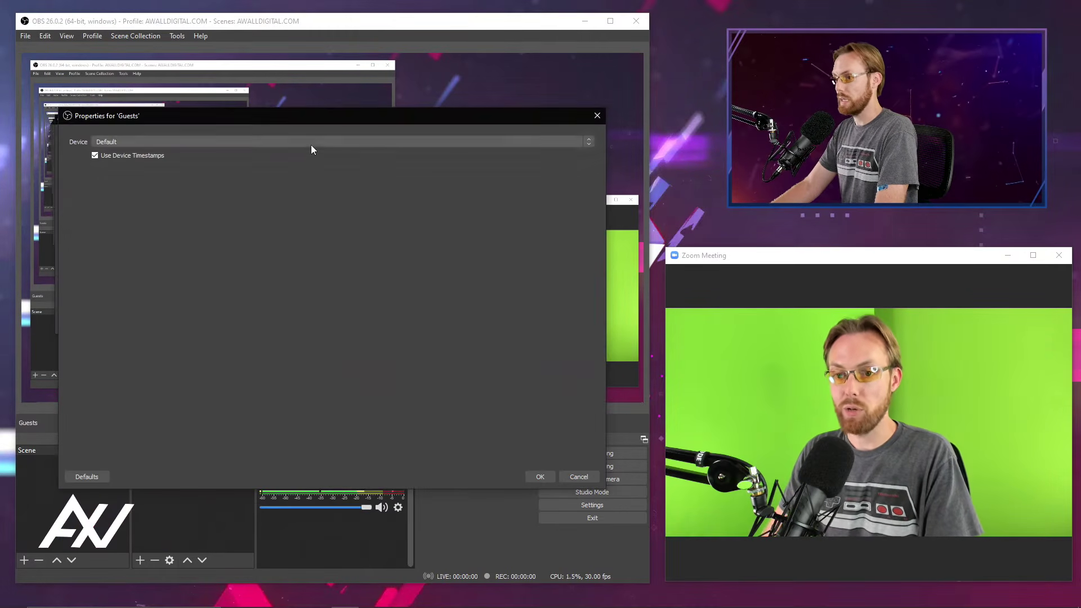
pyautogui.click(343, 143)
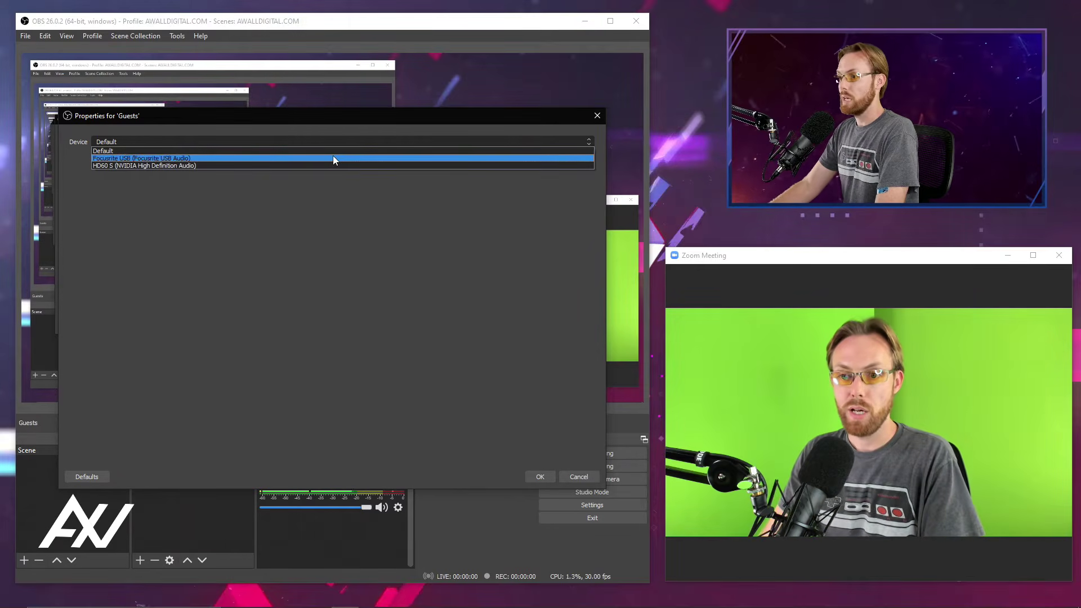
pyautogui.click(337, 165)
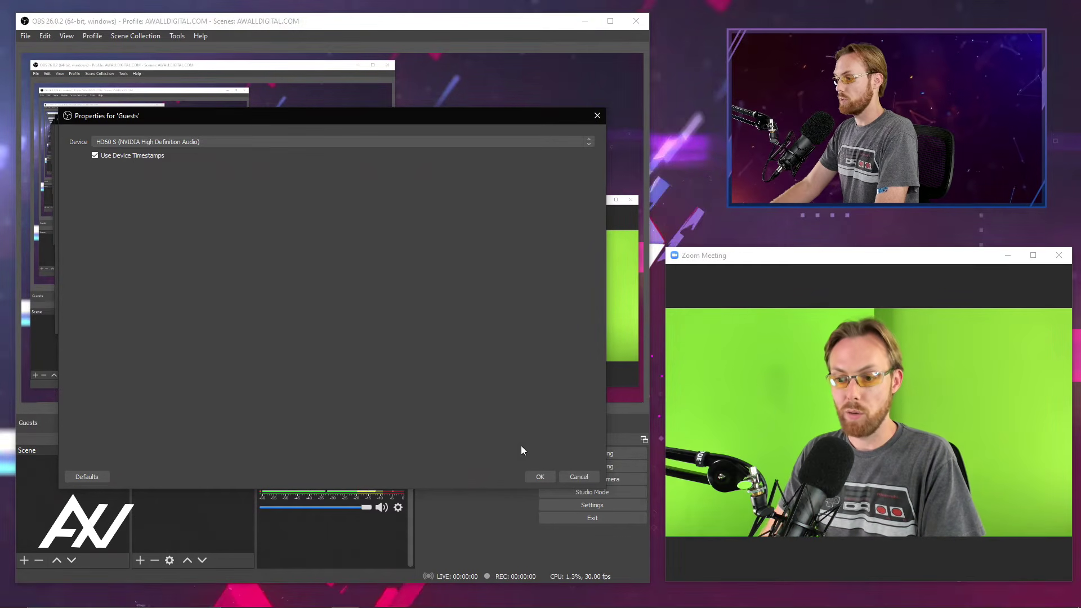
pyautogui.click(539, 476)
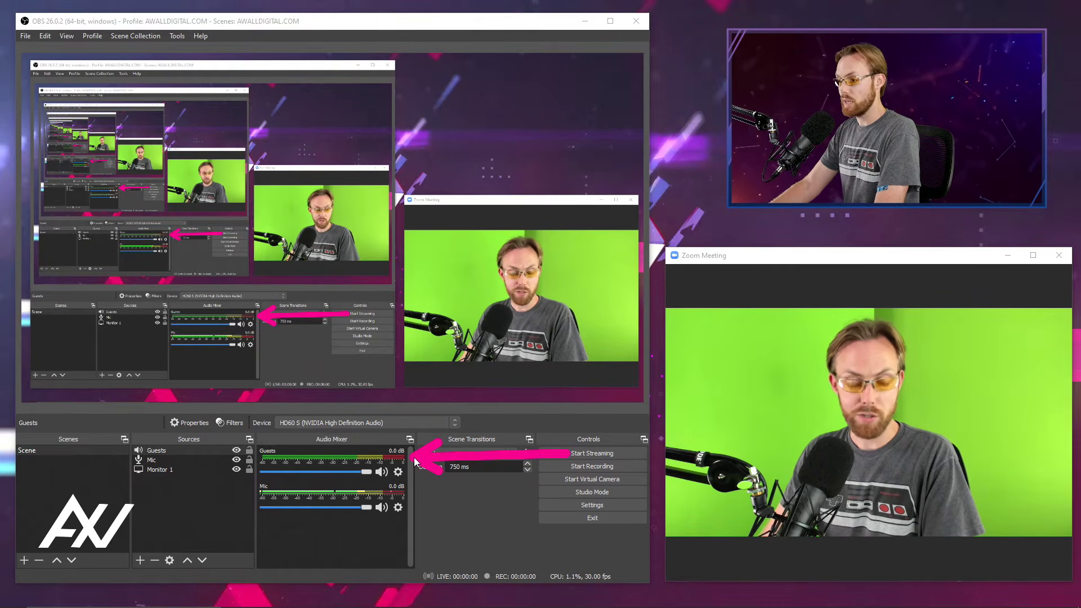
pyautogui.moveTo(635, 498); pyautogui.dragTo(437, 492)
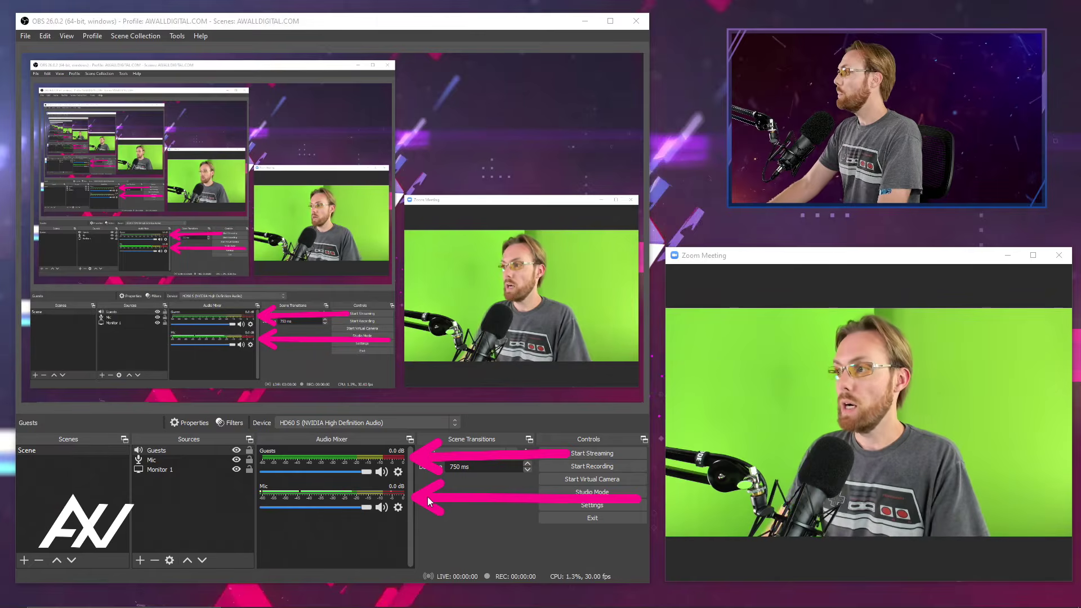
pyautogui.press('Escape')
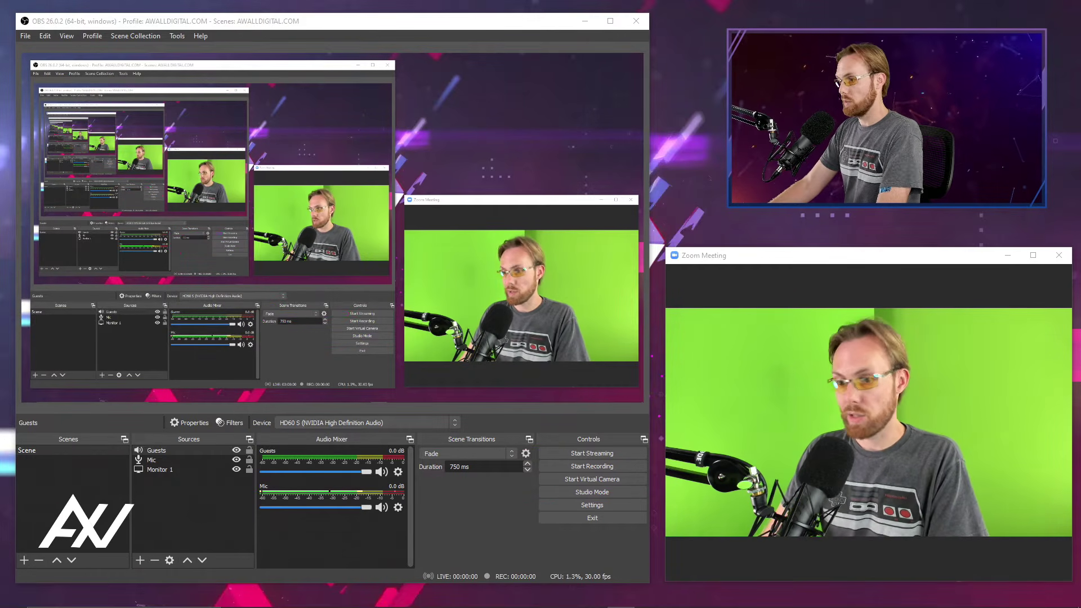
pyautogui.moveTo(147, 519); pyautogui.dragTo(258, 296)
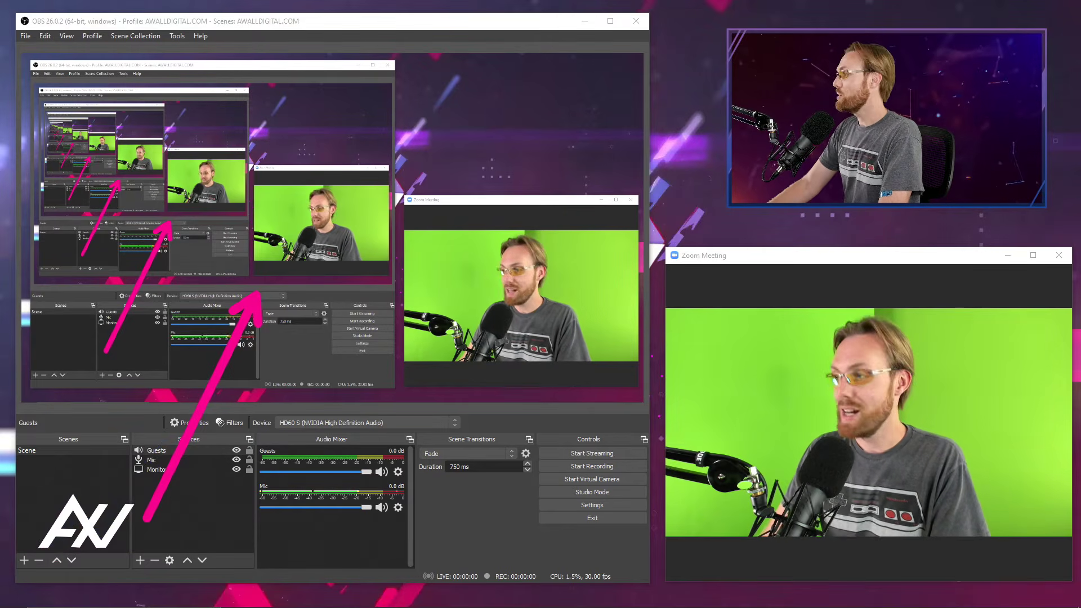
pyautogui.press('Escape')
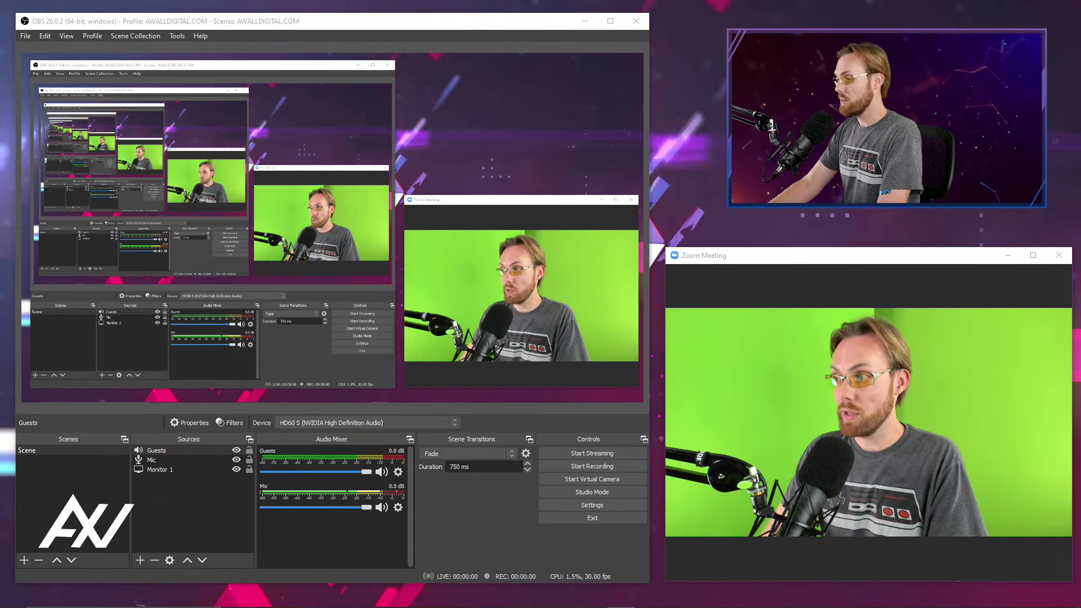
pyautogui.moveTo(548, 466); pyautogui.dragTo(553, 466)
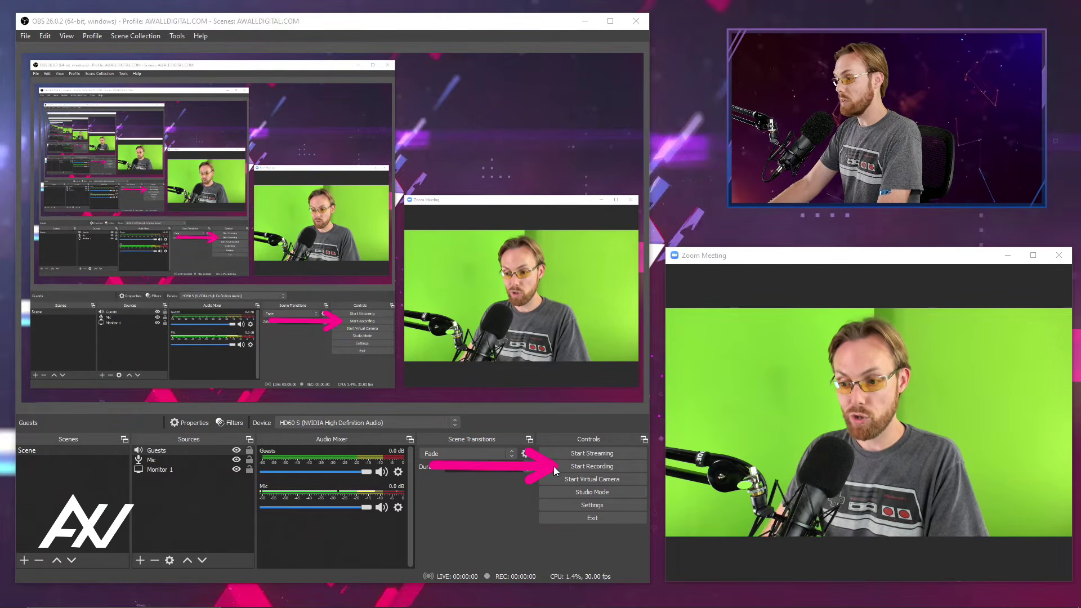
pyautogui.moveTo(763, 450); pyautogui.dragTo(639, 455)
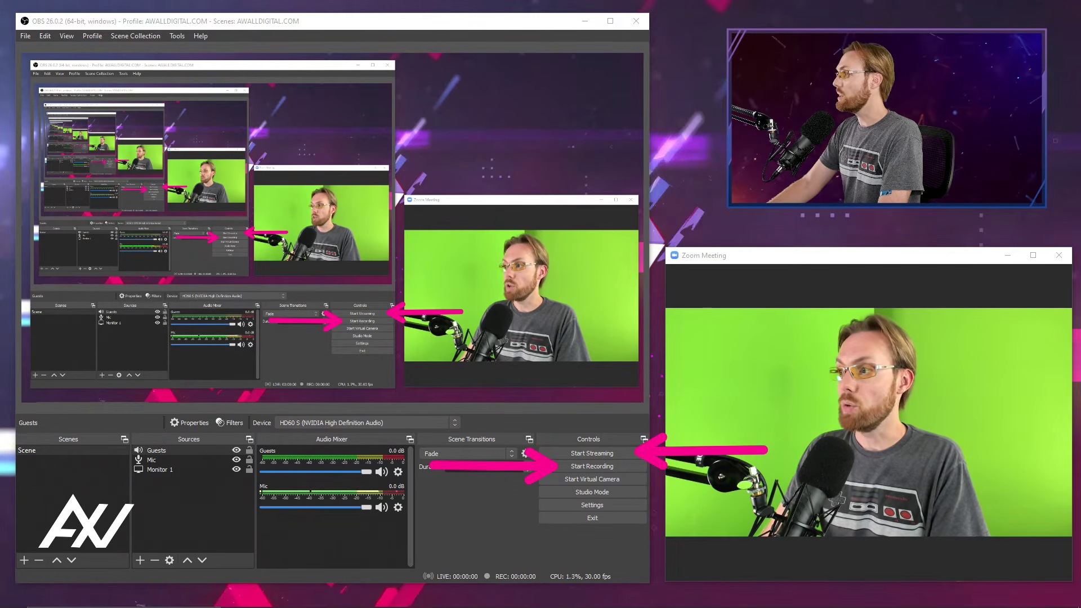
pyautogui.press('Escape')
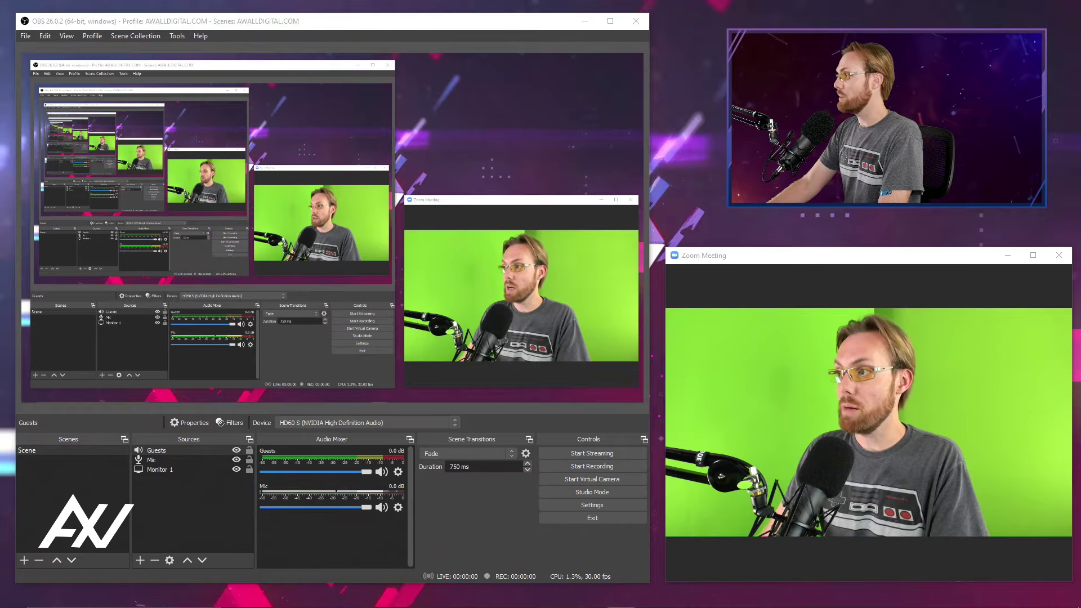
# Start recording the scene and minimize the OBS window to clear the captured display.
pyautogui.click(635, 472)
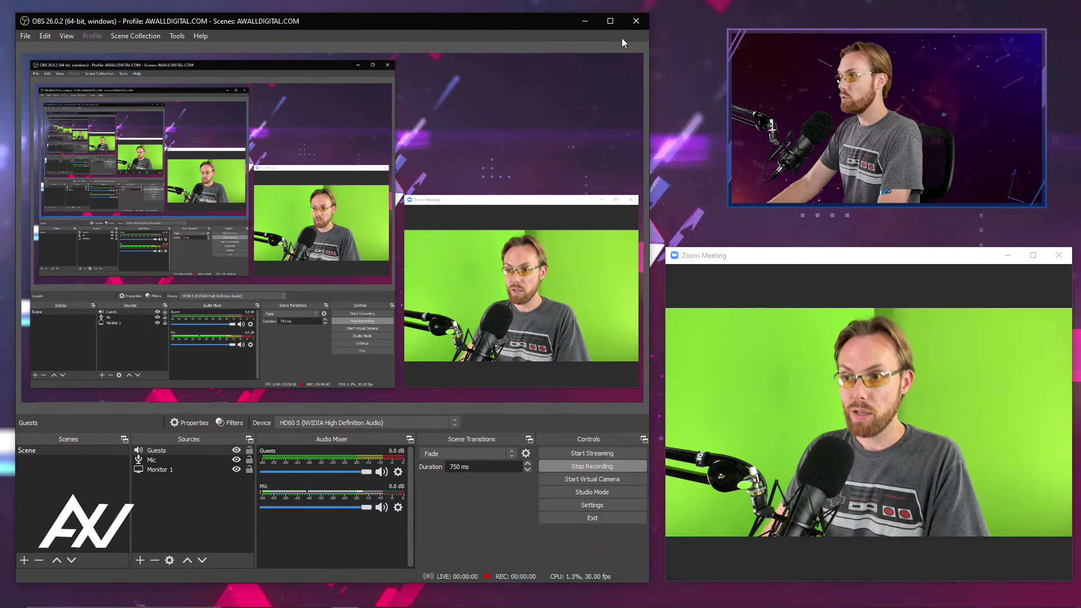
pyautogui.click(584, 20)
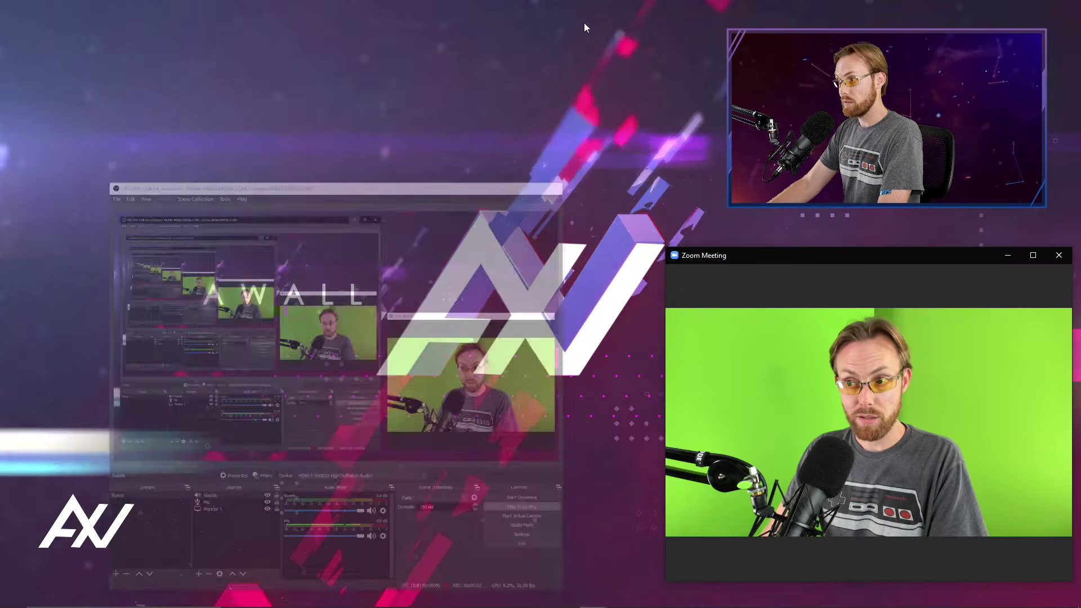
# Maximize the Zoom Meeting window to fill the recorded display, and restore it to a smaller window.
pyautogui.click(1033, 255)
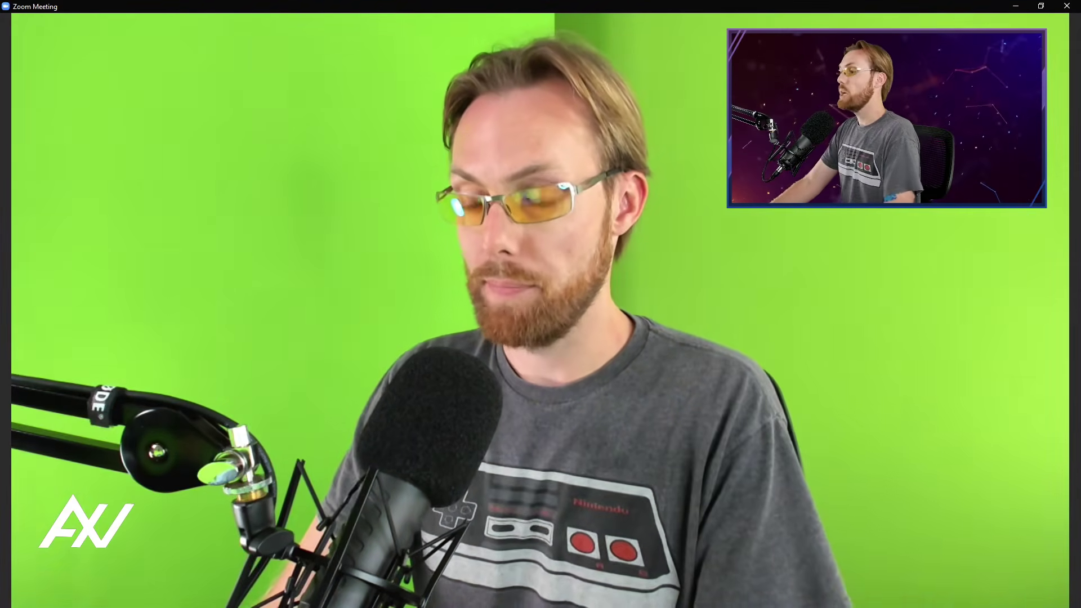
pyautogui.click(1041, 6)
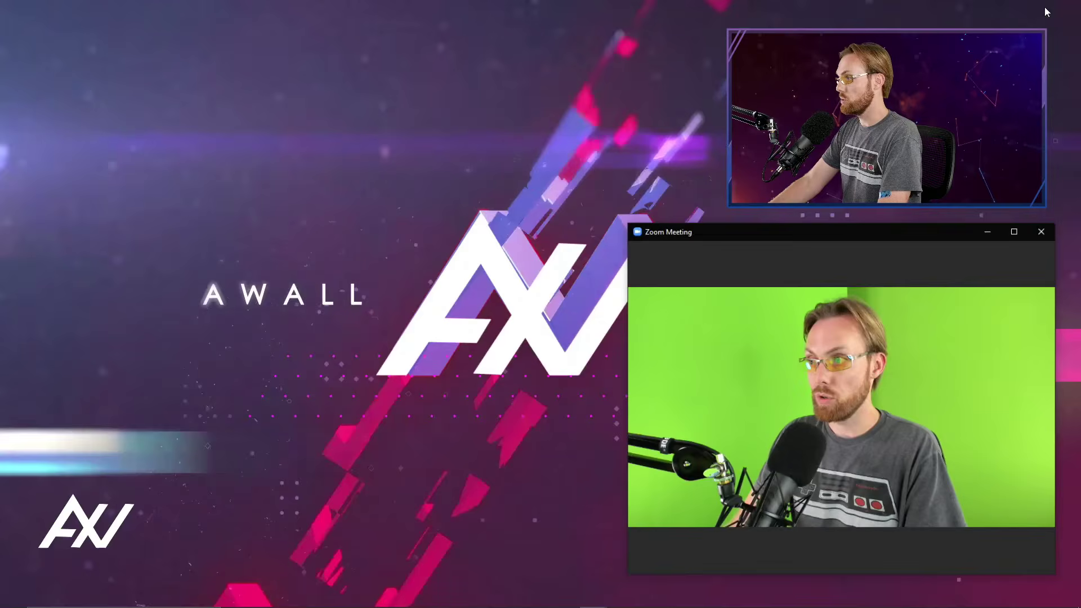